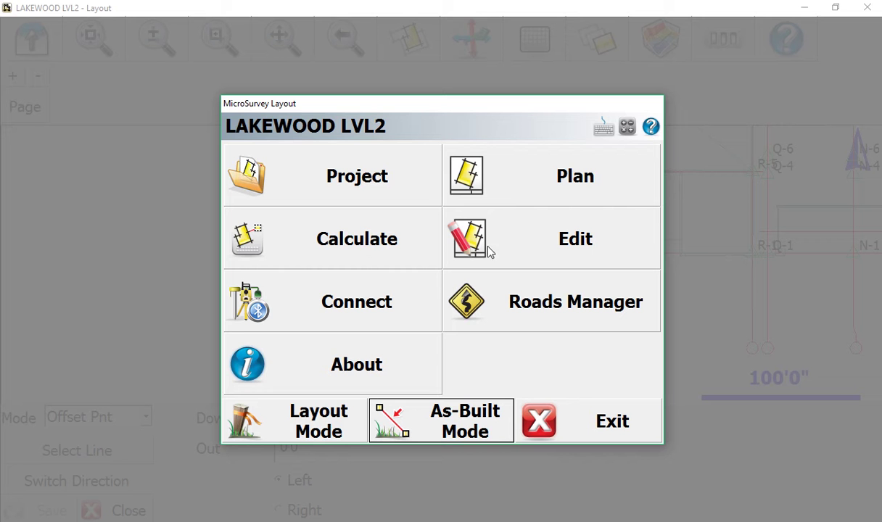
# - Open the Down/Out calculation for the plan
pyautogui.click(298, 242)
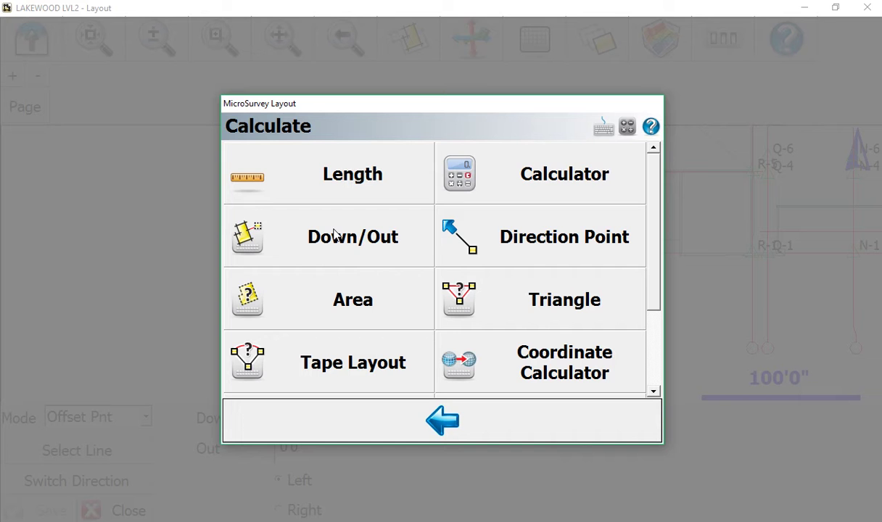
pyautogui.click(333, 234)
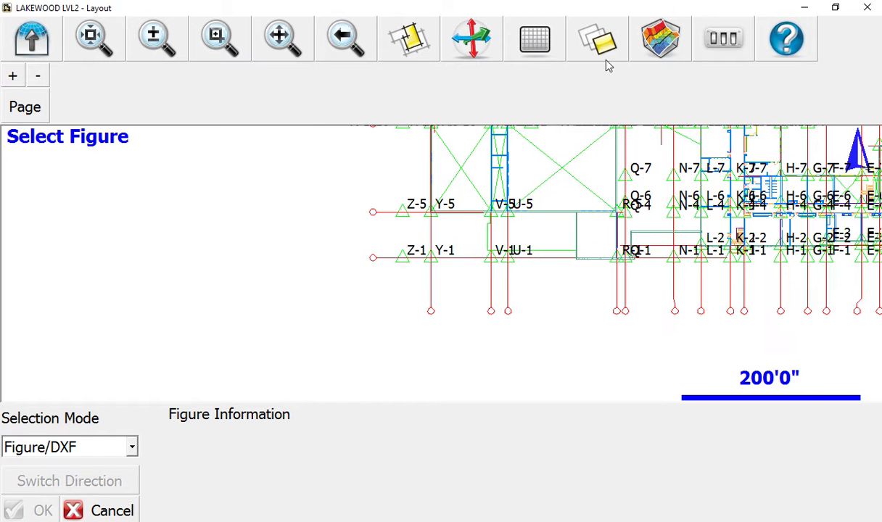
pyautogui.scroll(-2, 443, 225)
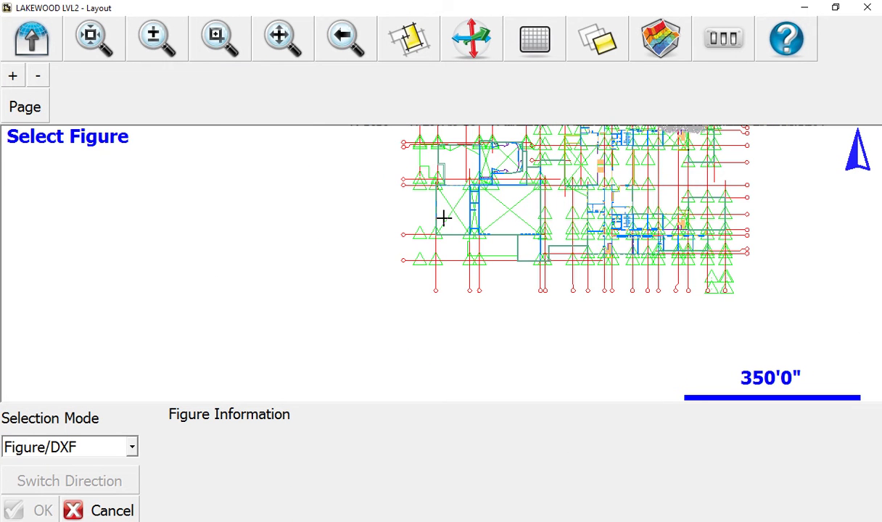
# - Turn on all Database layers in the Layer Manager and zoom in on the crowded centre of the plan
pyautogui.click(607, 45)
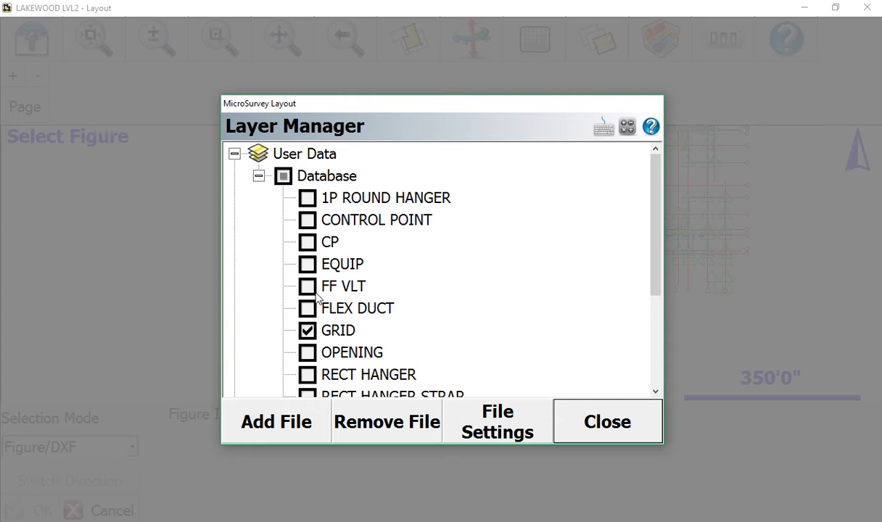
pyautogui.click(283, 176)
pyautogui.click(282, 176)
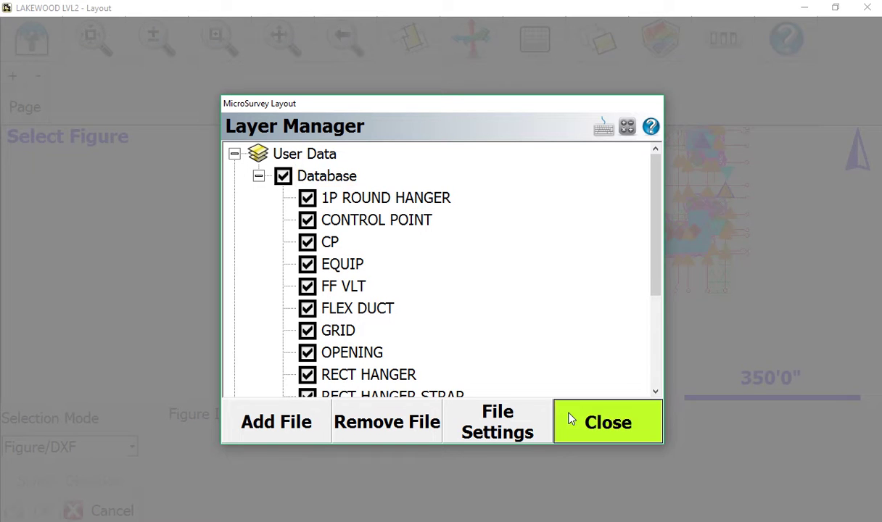
pyautogui.click(595, 422)
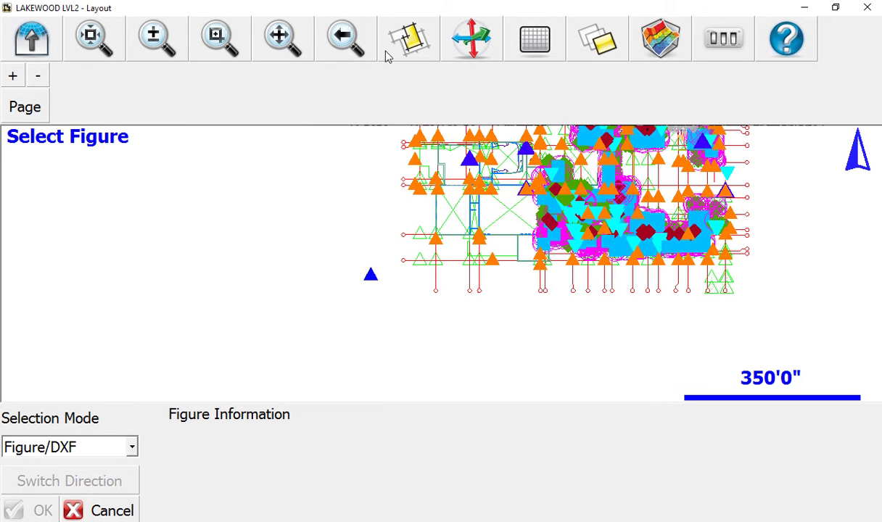
pyautogui.click(220, 38)
pyautogui.moveTo(481, 168); pyautogui.dragTo(607, 217)
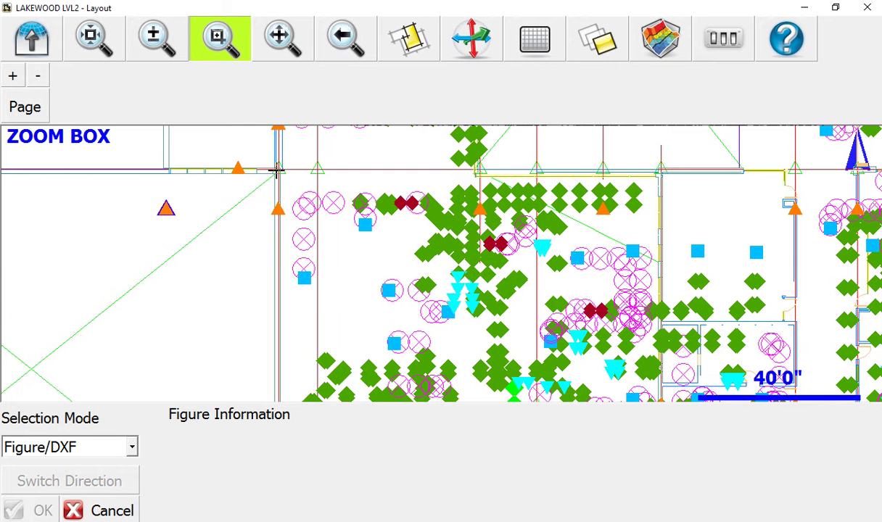
# - Hide all Database layers except GRID in the Layer Manager
pyautogui.click(608, 45)
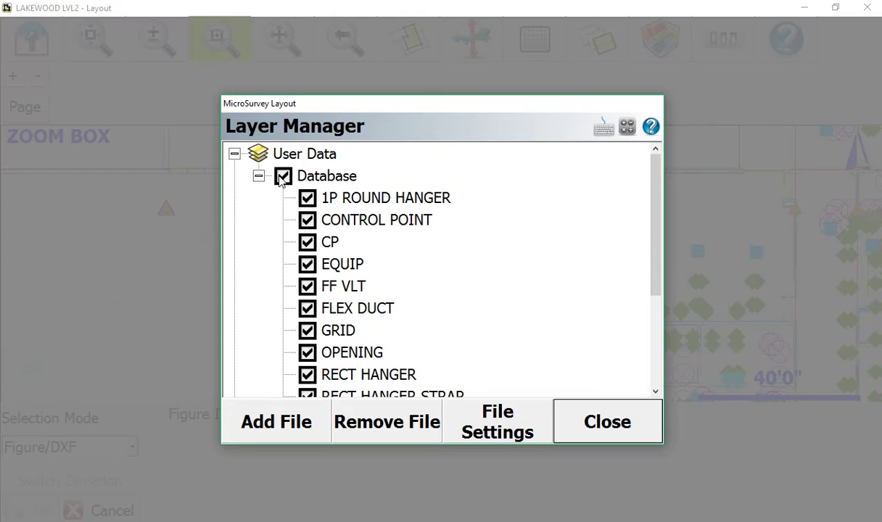
pyautogui.click(282, 178)
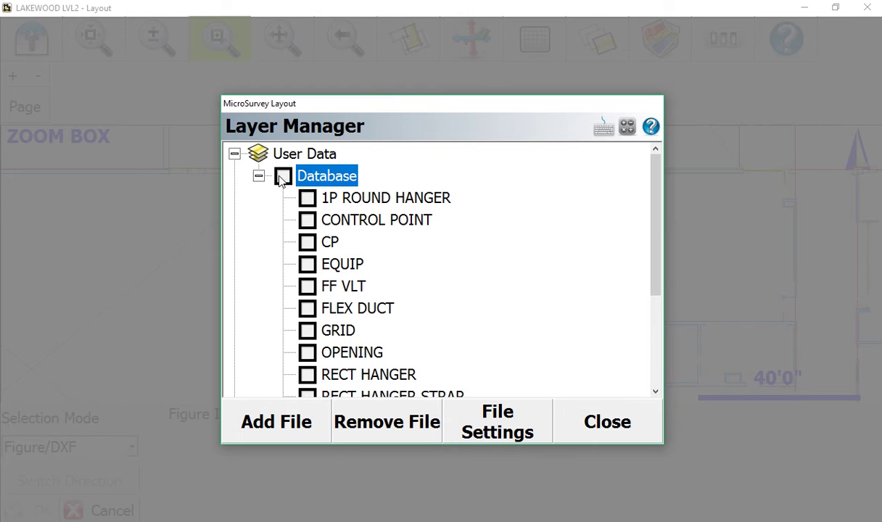
pyautogui.click(307, 330)
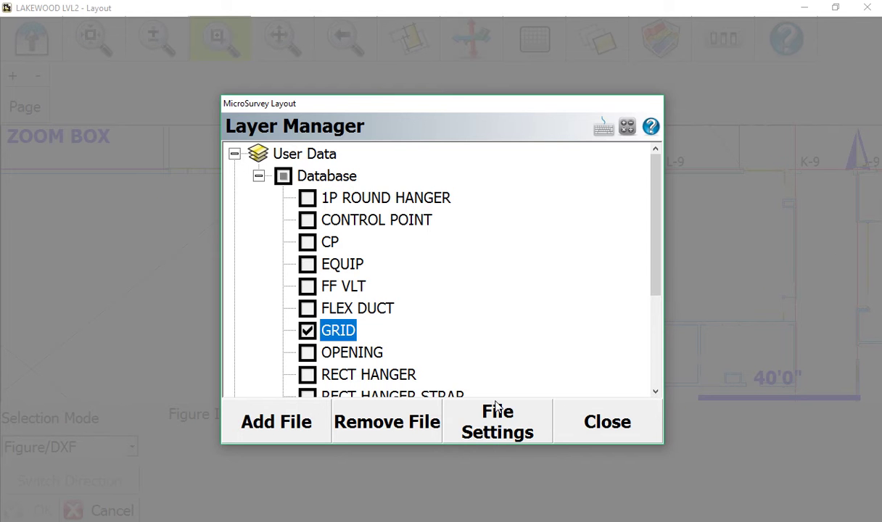
pyautogui.click(608, 420)
# - Set the line selection mode to Define Points and pick grid point Y-1 as the start of the straight line
pyautogui.scroll(-5, 454, 235)
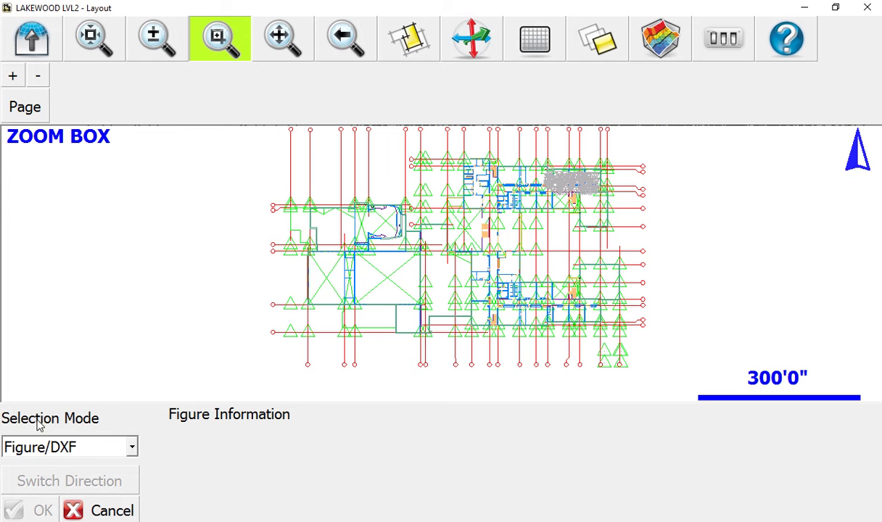
pyautogui.click(131, 449)
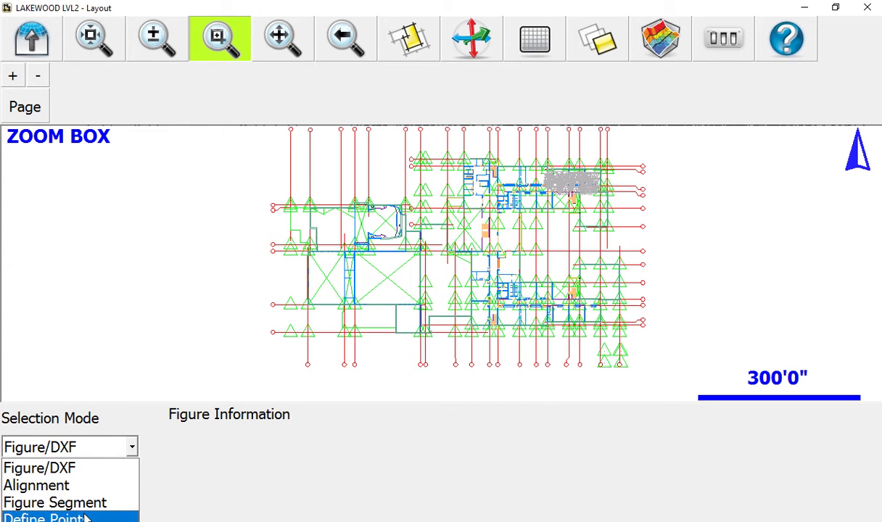
pyautogui.click(86, 517)
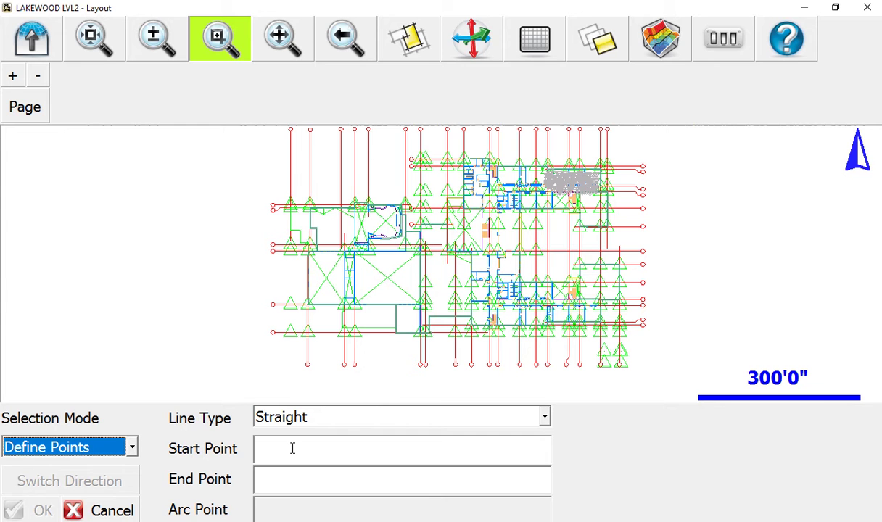
pyautogui.click(308, 333)
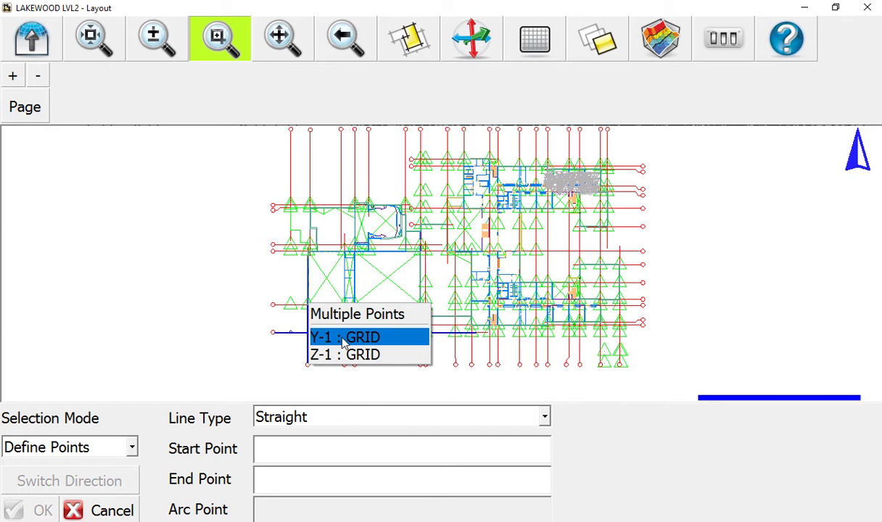
pyautogui.click(335, 335)
pyautogui.click(282, 444)
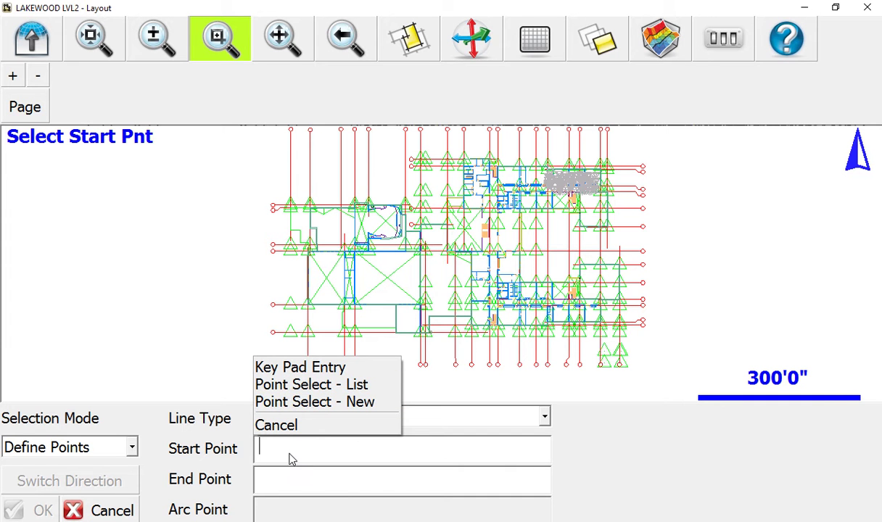
pyautogui.click(310, 334)
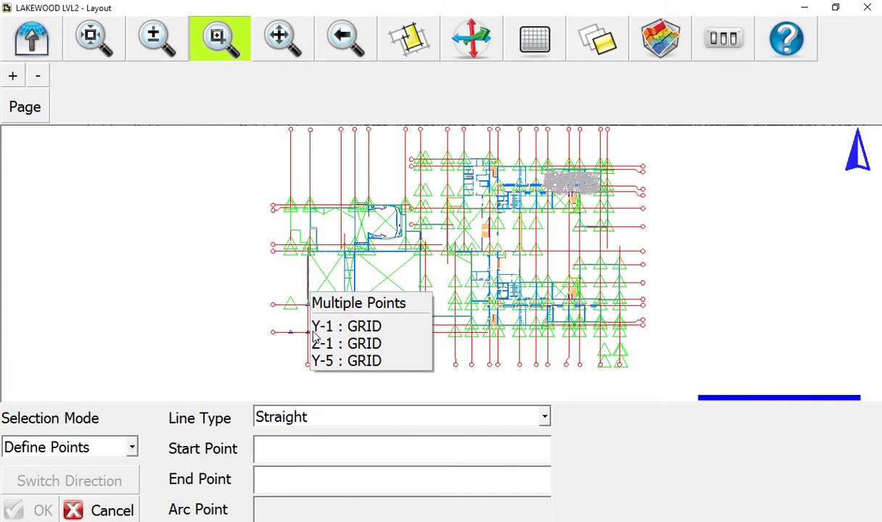
pyautogui.click(323, 326)
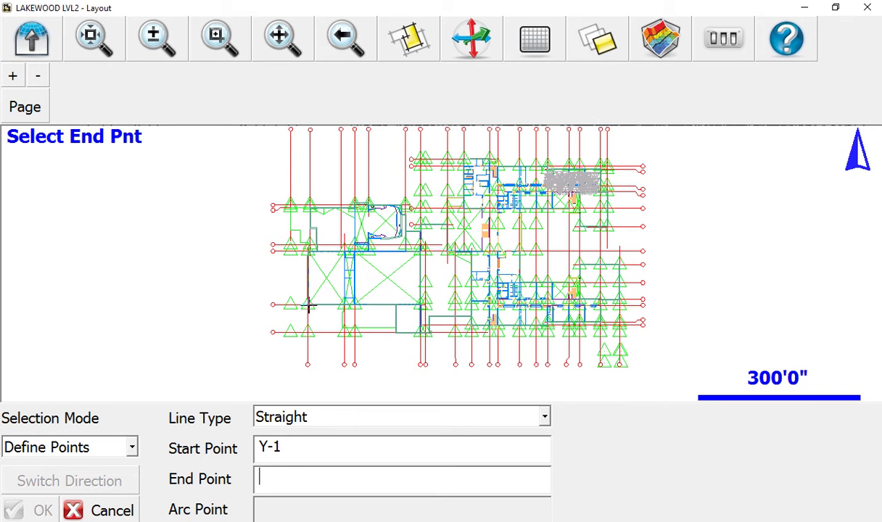
# - Pick grid point Y-5 as the end point and accept the reference line
pyautogui.click(309, 307)
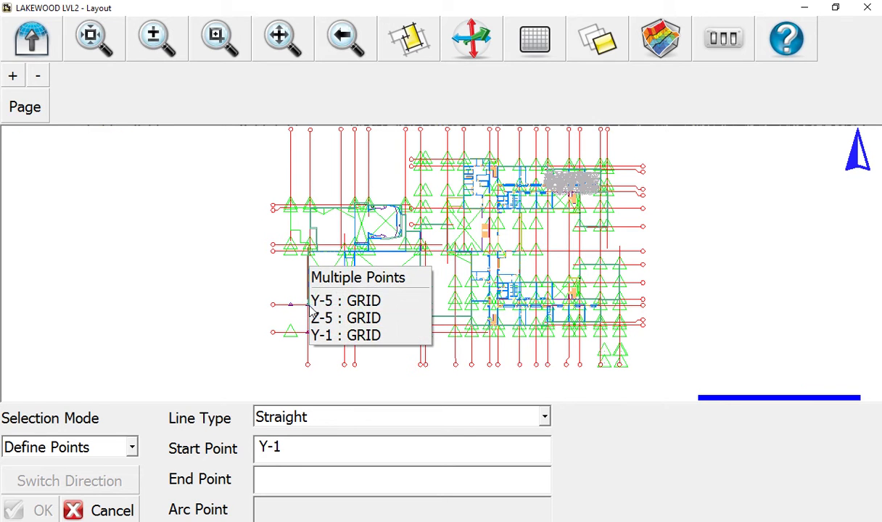
pyautogui.click(382, 300)
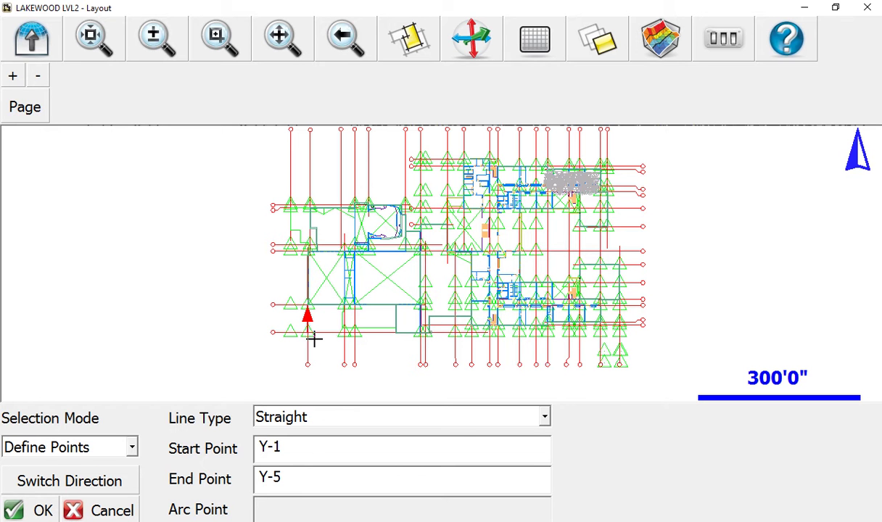
pyautogui.click(214, 45)
pyautogui.moveTo(270, 277); pyautogui.dragTo(347, 363)
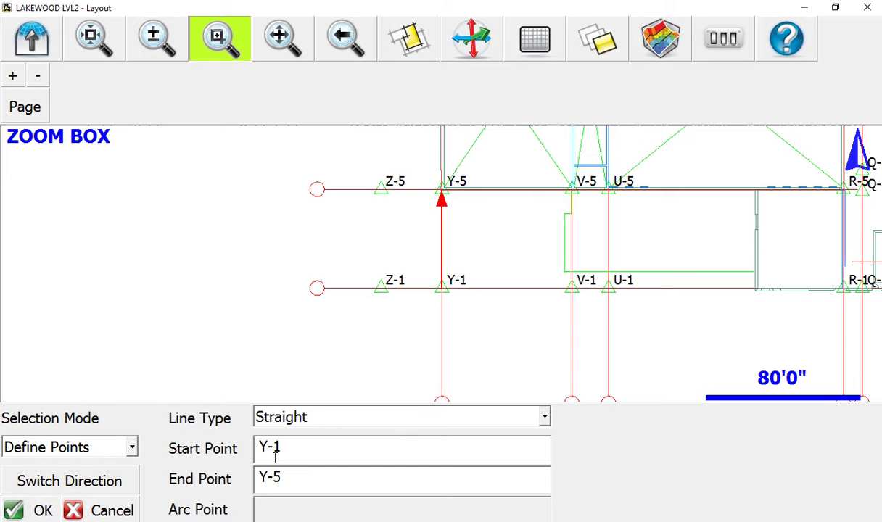
pyautogui.click(41, 511)
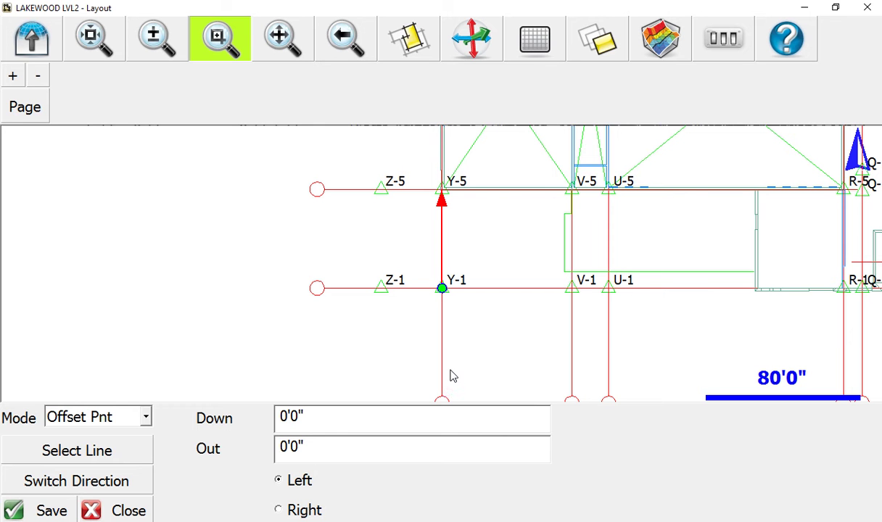
# - Set the offset point's Down distance to -48'6" along the reference line
pyautogui.click(317, 414)
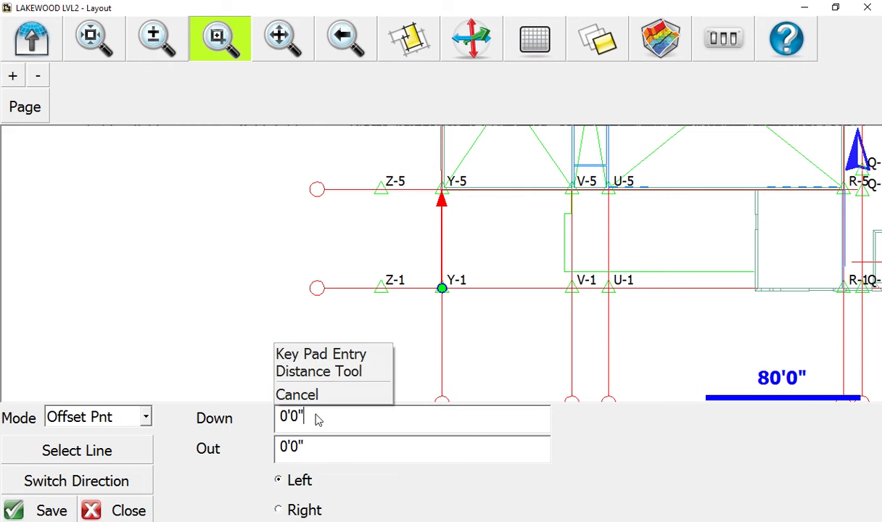
pyautogui.click(344, 355)
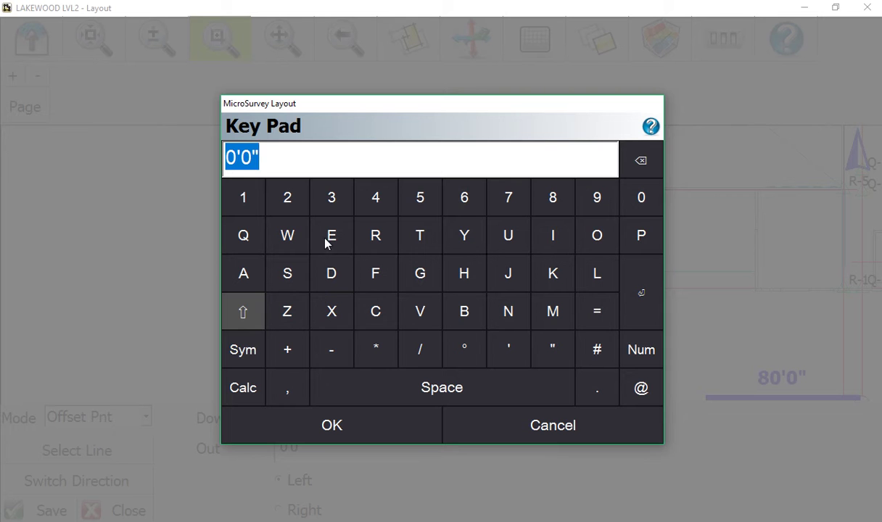
pyautogui.click(327, 356)
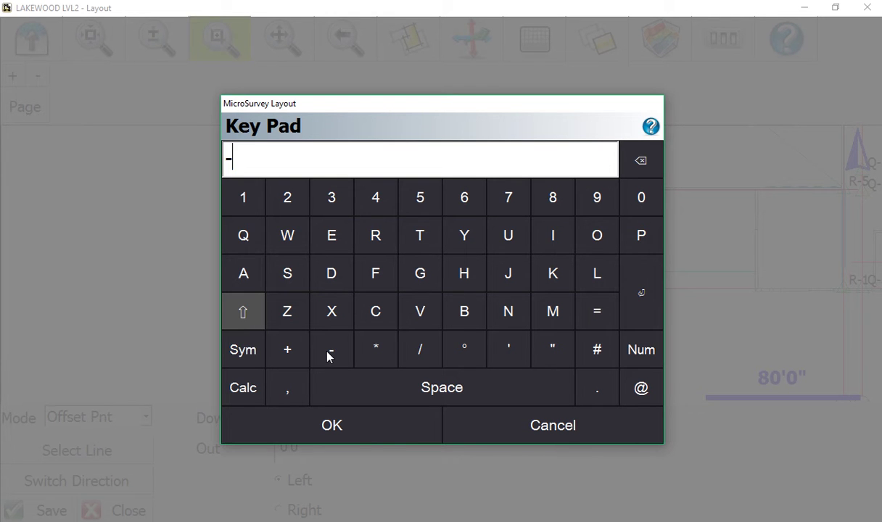
pyautogui.click(375, 197)
pyautogui.click(545, 201)
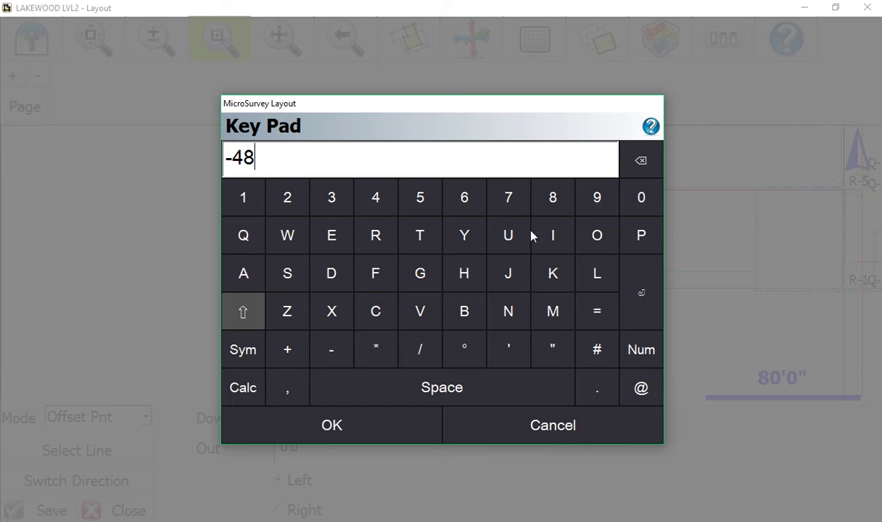
pyautogui.click(519, 355)
pyautogui.click(465, 196)
pyautogui.click(397, 426)
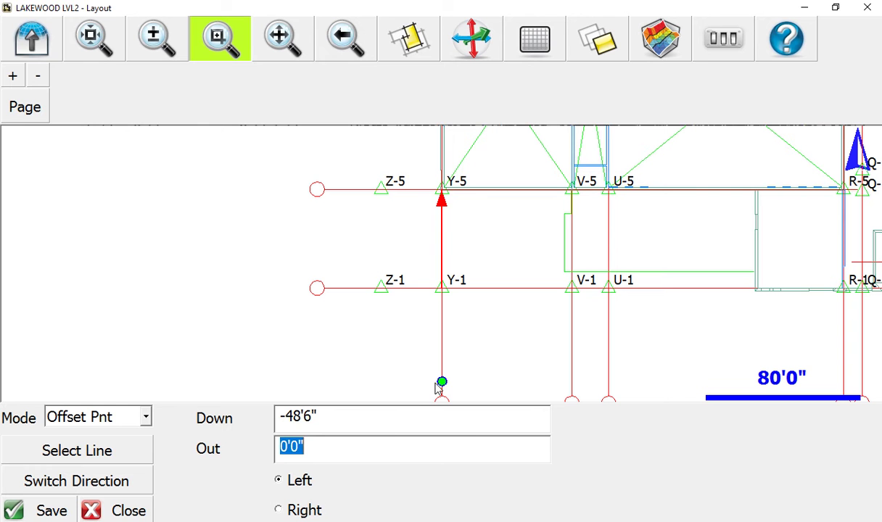
# - Set the offset point's Out distance to 60' on the Left side of the reference line
pyautogui.click(326, 452)
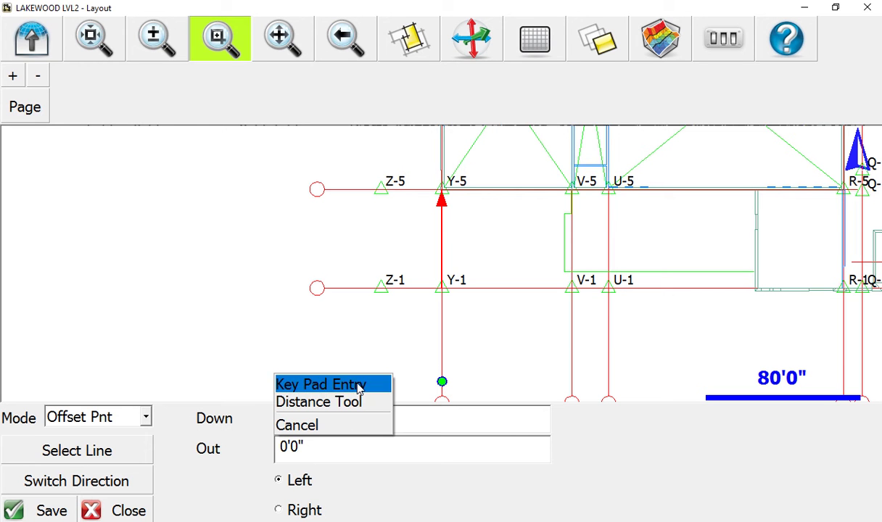
pyautogui.click(327, 384)
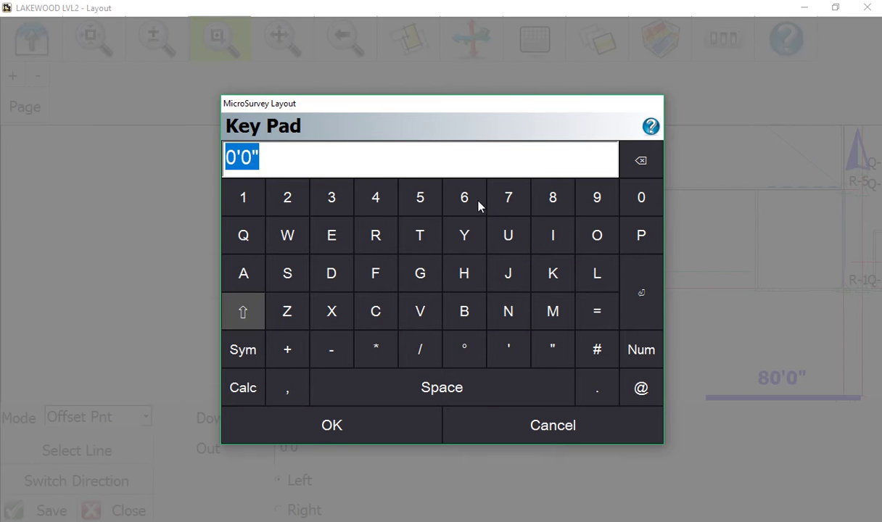
pyautogui.click(464, 202)
pyautogui.click(631, 205)
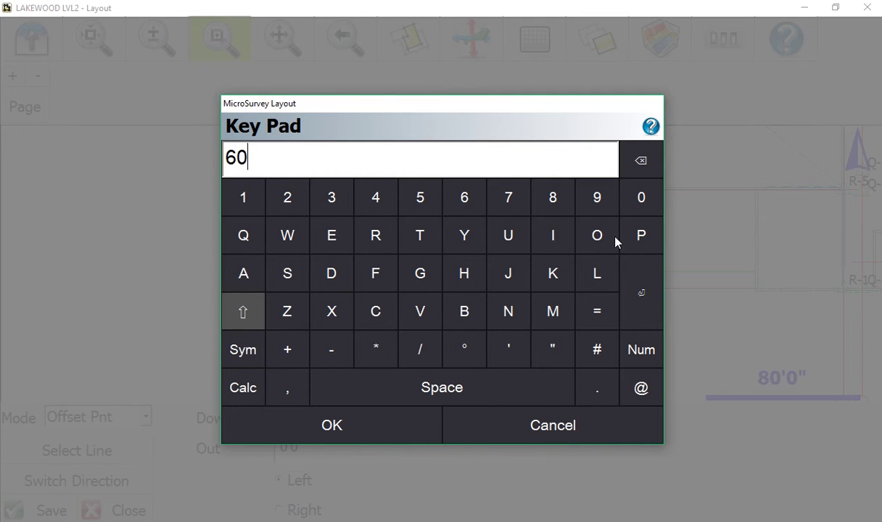
pyautogui.click(507, 353)
pyautogui.click(360, 419)
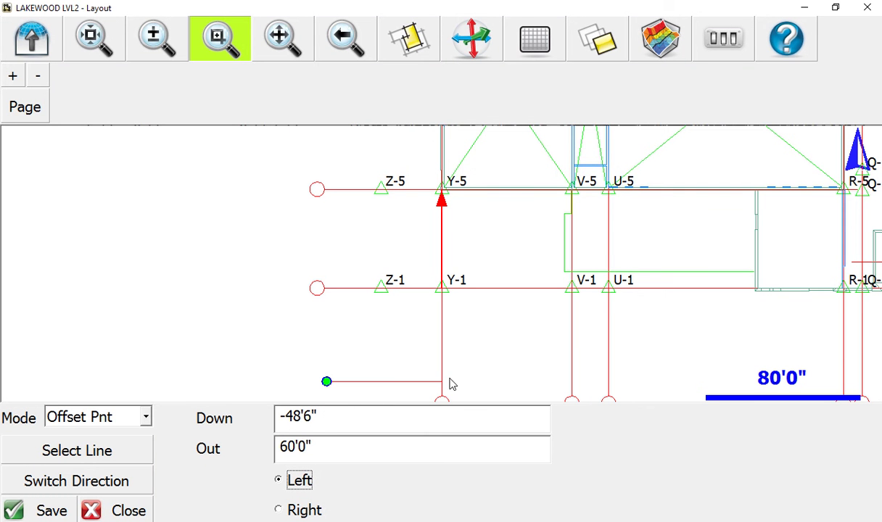
pyautogui.click(280, 512)
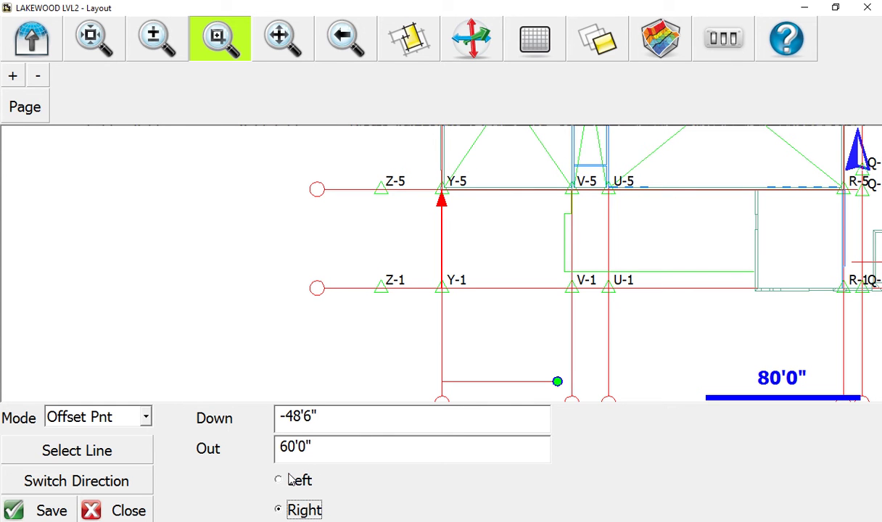
pyautogui.click(280, 481)
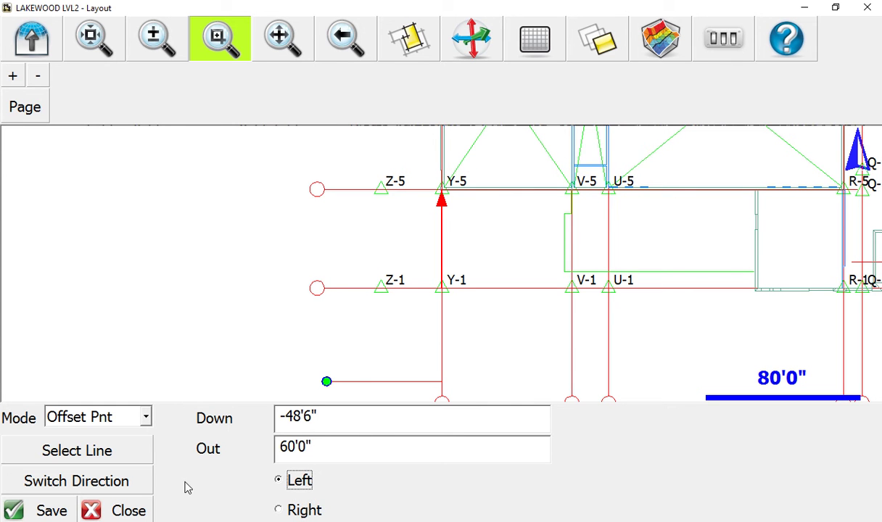
# - Store the calculated offset point as a User Point with point ID CP21, overwriting the existing point
pyautogui.click(45, 511)
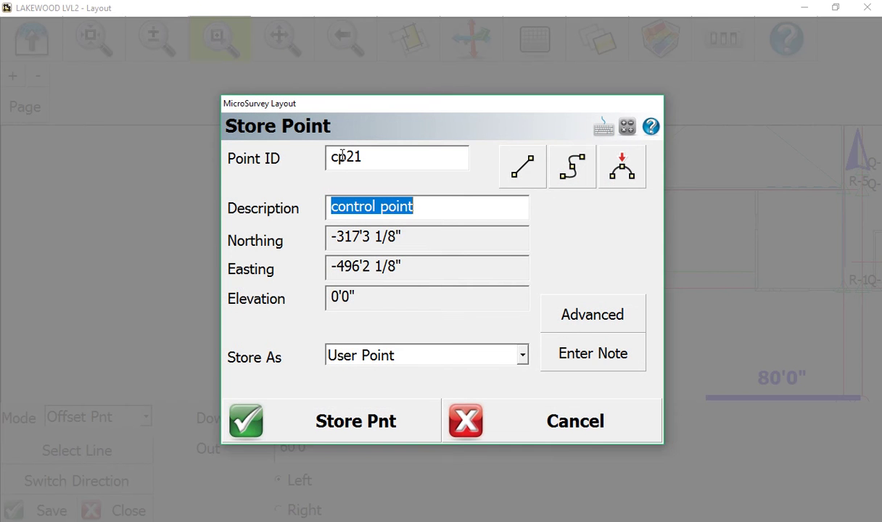
pyautogui.click(348, 161)
pyautogui.click(248, 159)
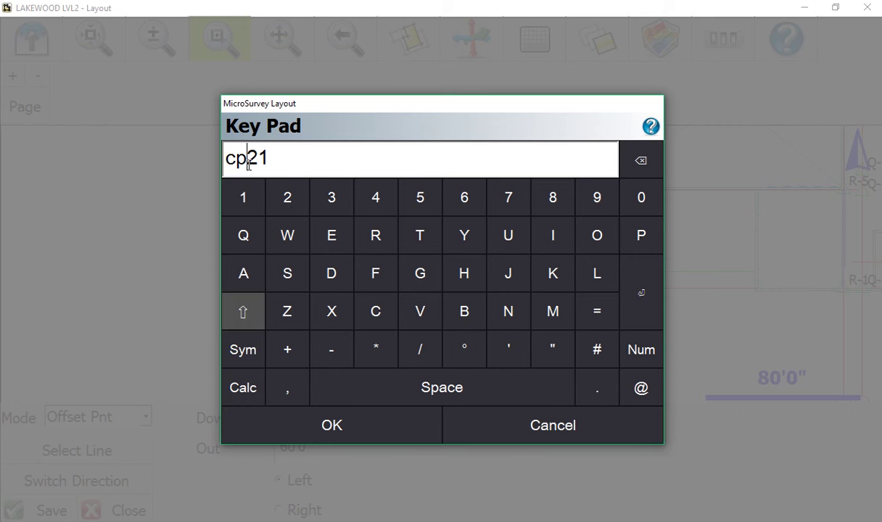
pyautogui.click(641, 160)
pyautogui.click(641, 160)
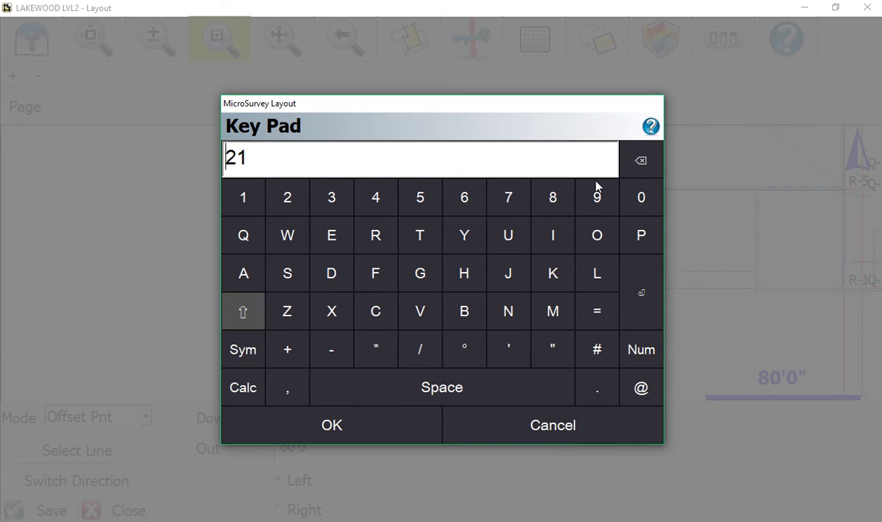
pyautogui.click(376, 311)
pyautogui.click(639, 236)
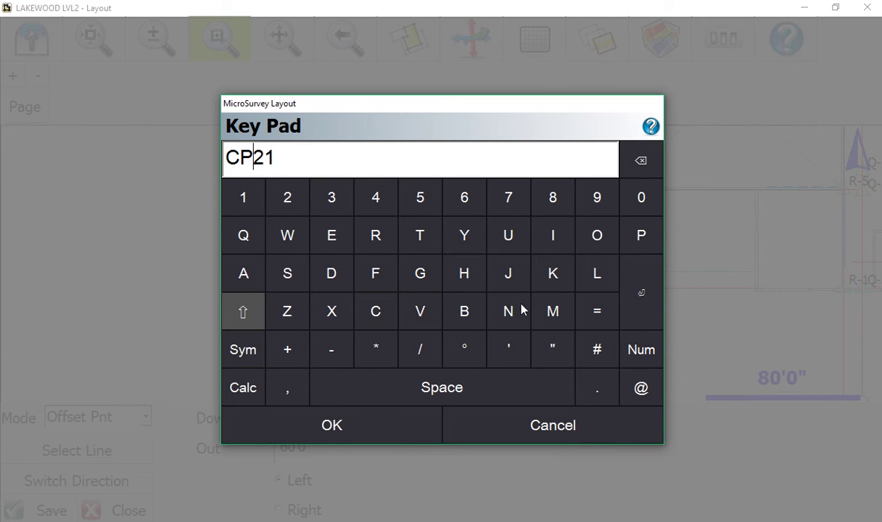
pyautogui.click(284, 434)
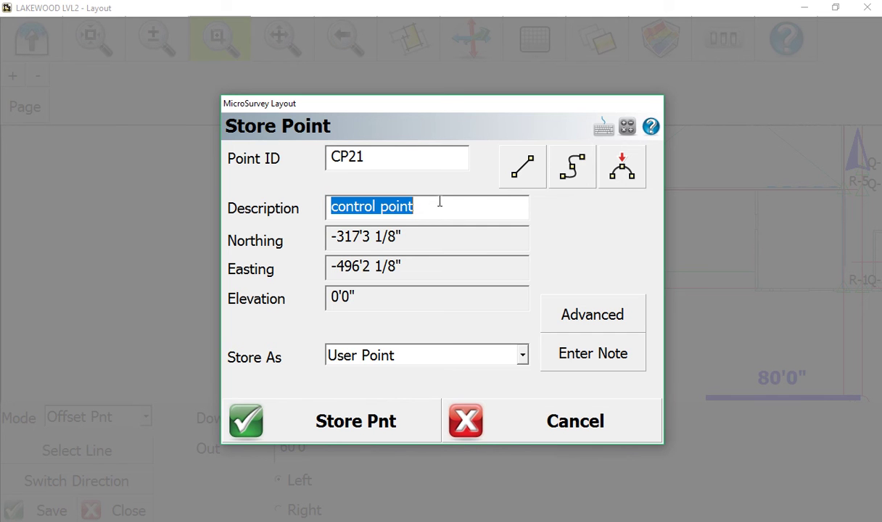
pyautogui.click(289, 426)
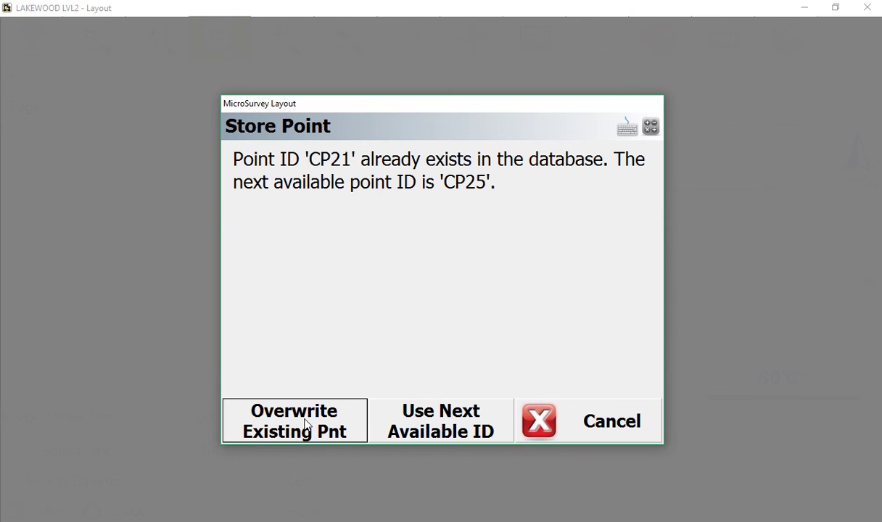
pyautogui.click(307, 427)
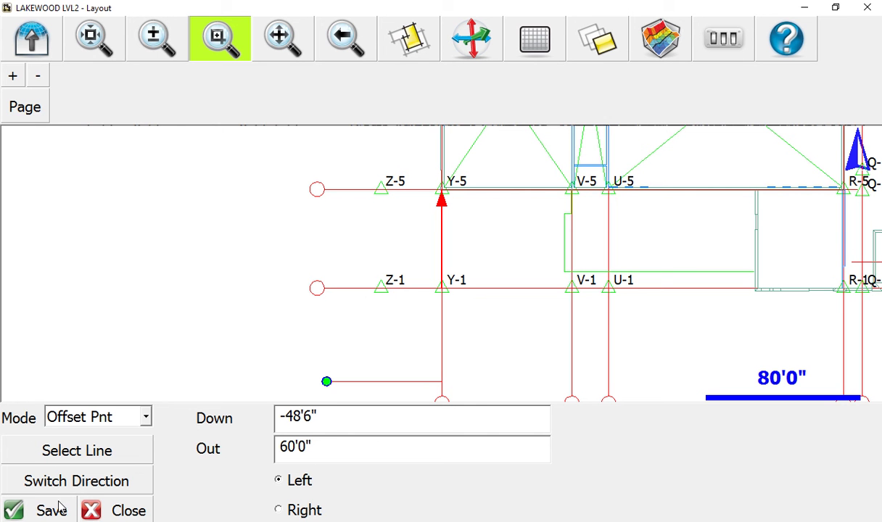
# - Turn on the CONTROL POINT layer of the database in the Layer Manager to display the stored point in the drawing
pyautogui.click(225, 45)
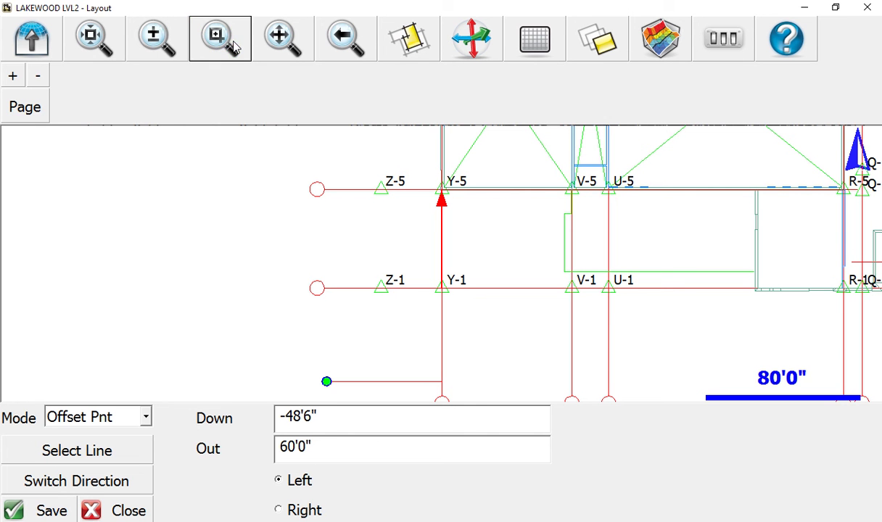
pyautogui.click(572, 35)
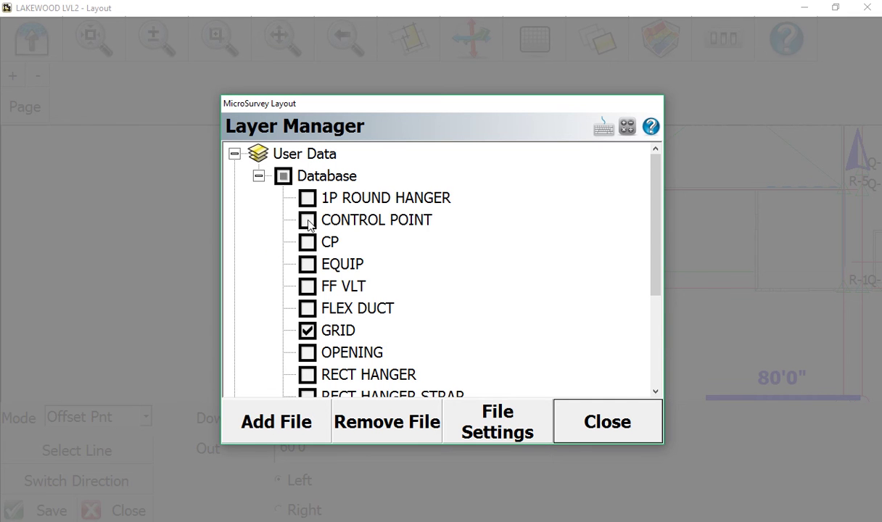
pyautogui.click(307, 221)
pyautogui.click(572, 413)
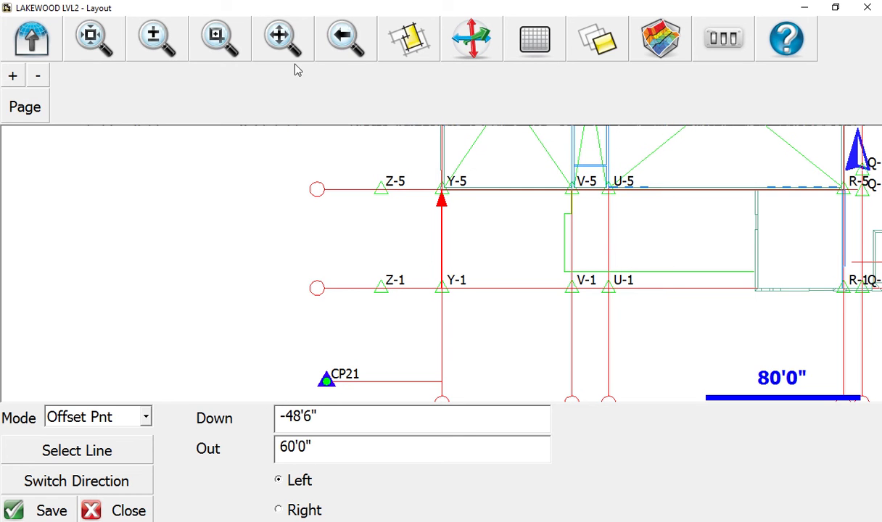
pyautogui.click(156, 40)
pyautogui.moveTo(417, 314); pyautogui.dragTo(481, 299)
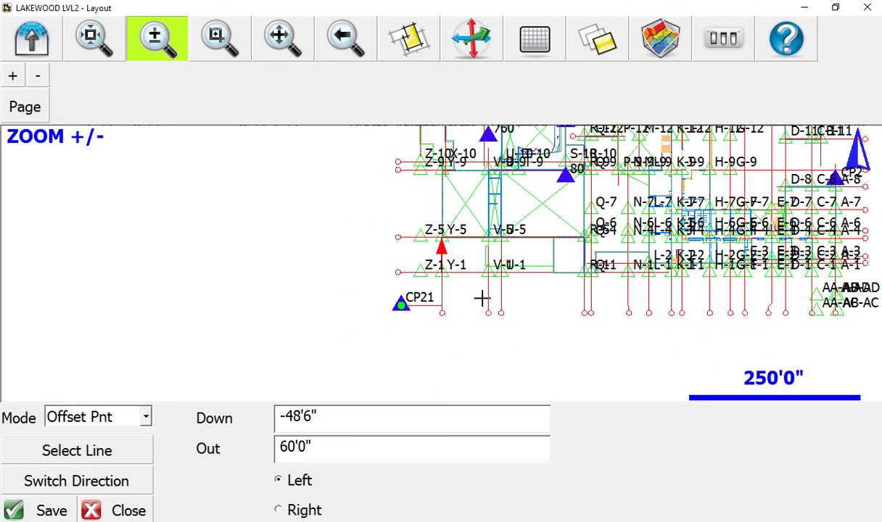